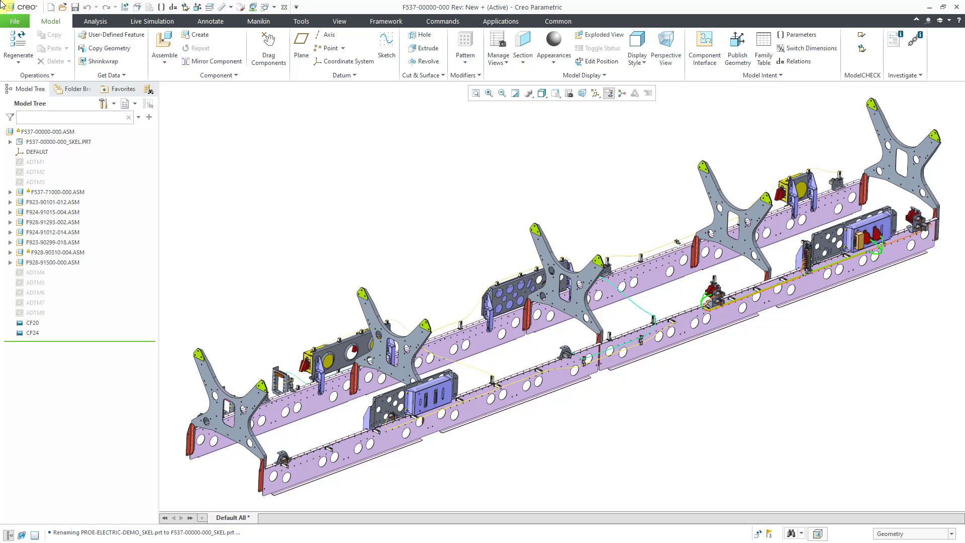
Switch the Folder Browser to Common Folders and open the '2021 05 19 Cabling' workspace with its 108 objects.
left_click(77, 89)
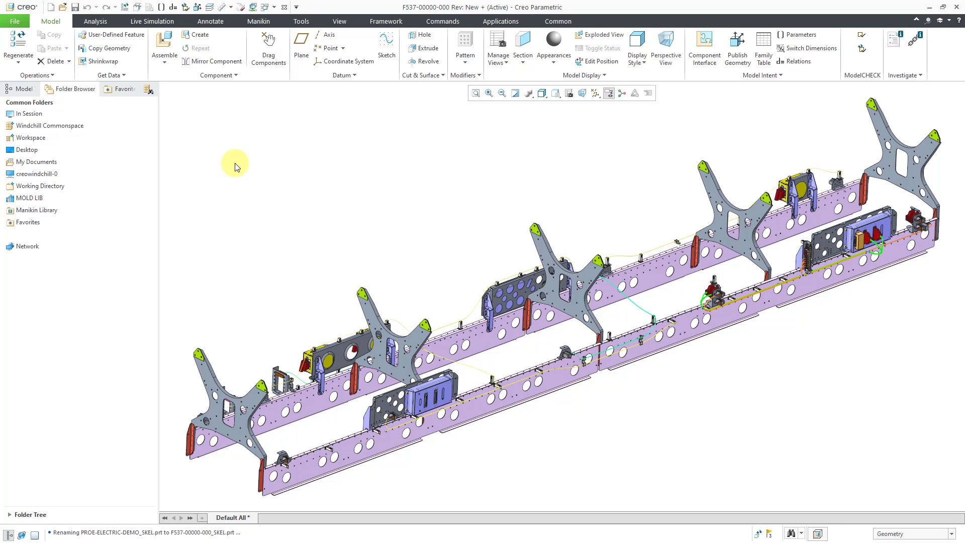
left_click(34, 139)
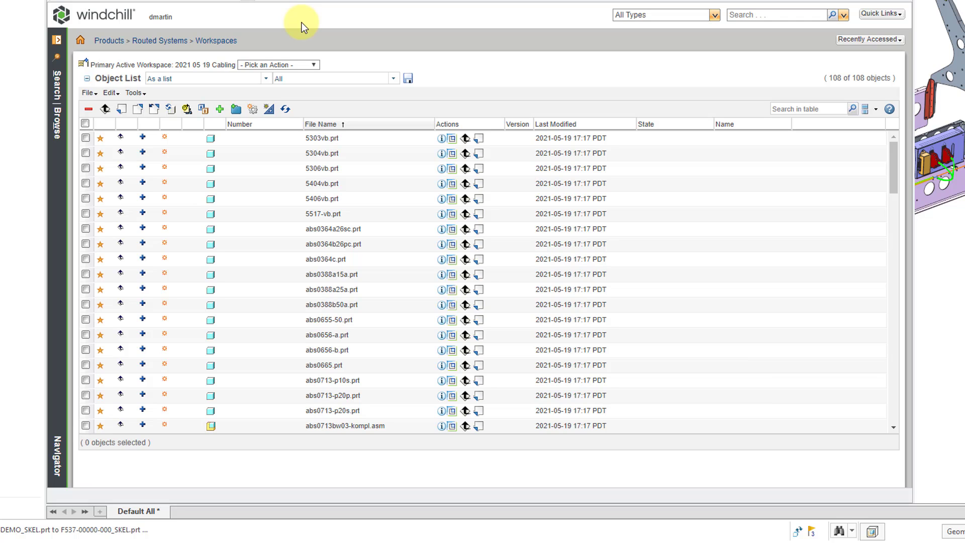
left_click(58, 45)
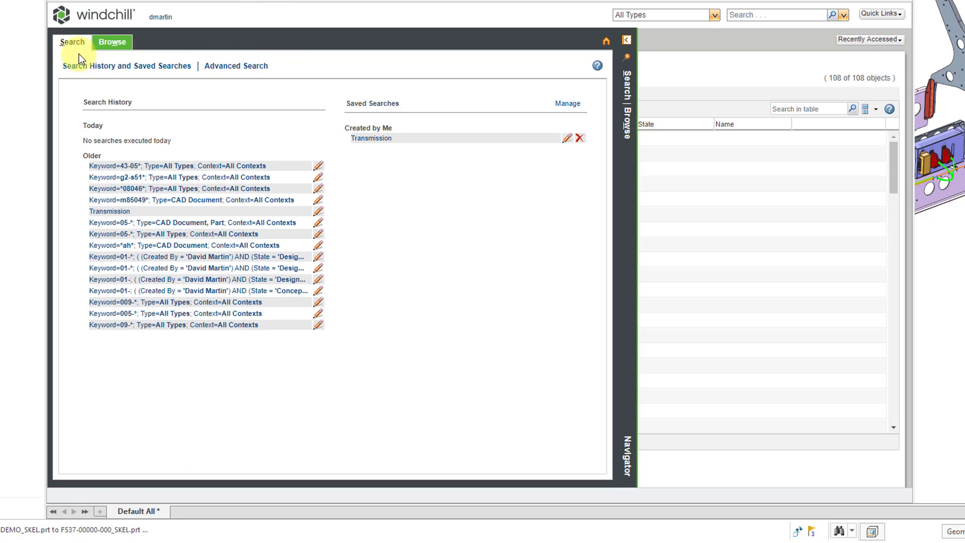
left_click(112, 45)
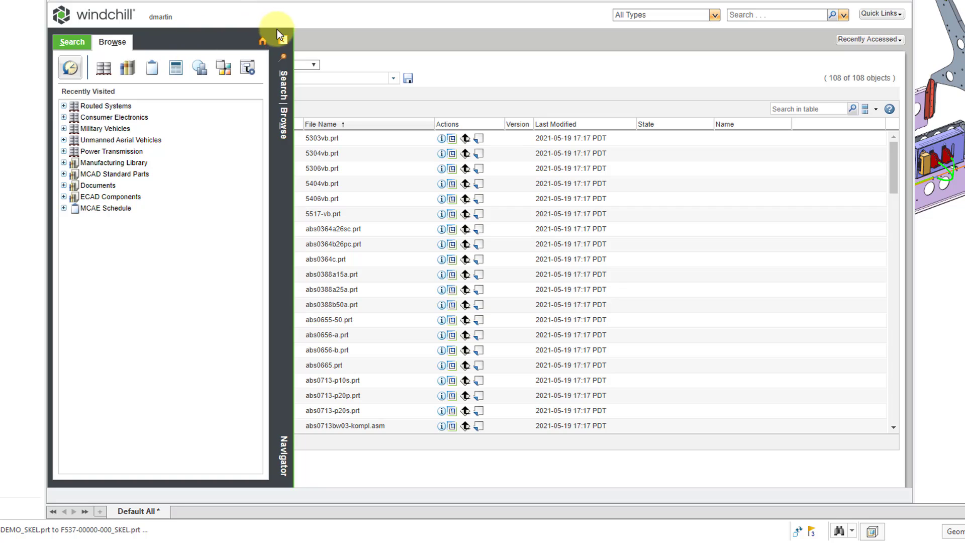
left_click(283, 41)
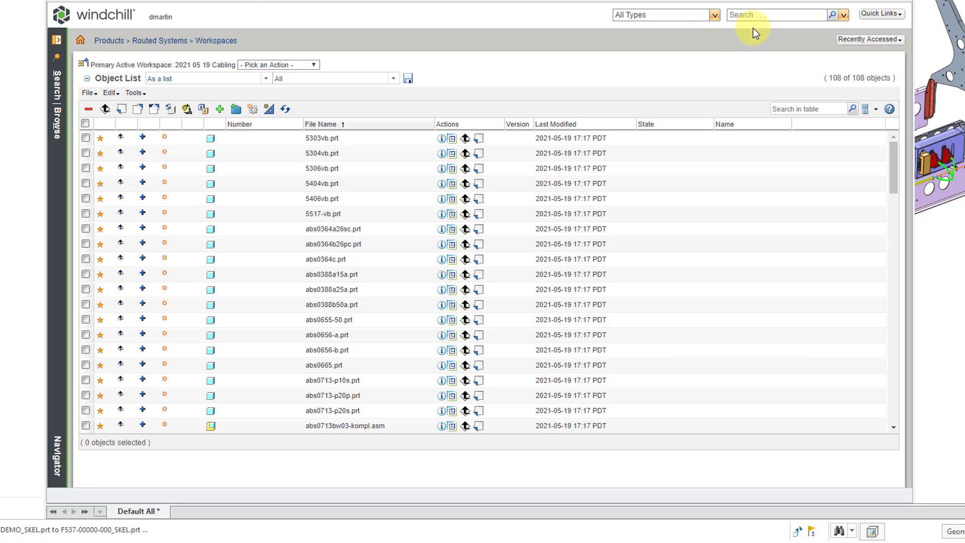
left_click(873, 21)
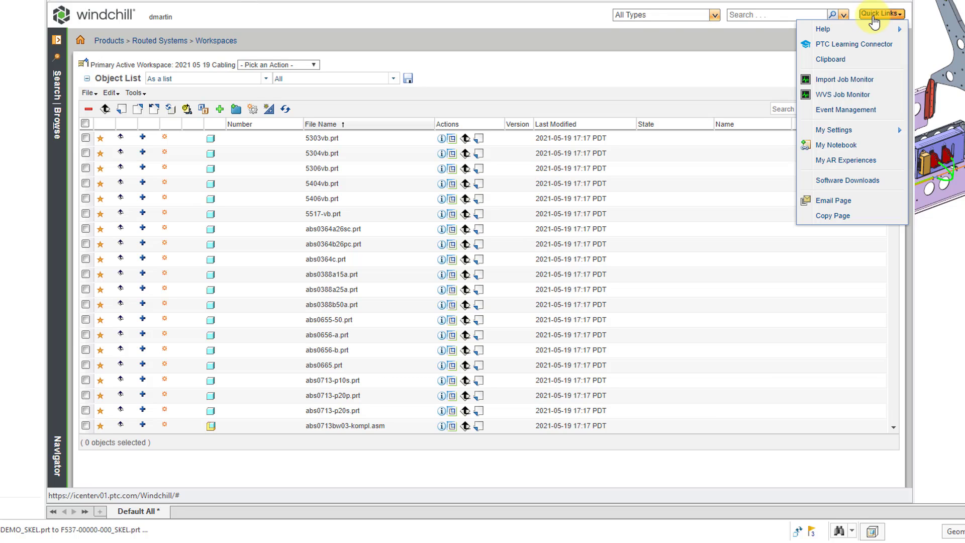
left_click(572, 18)
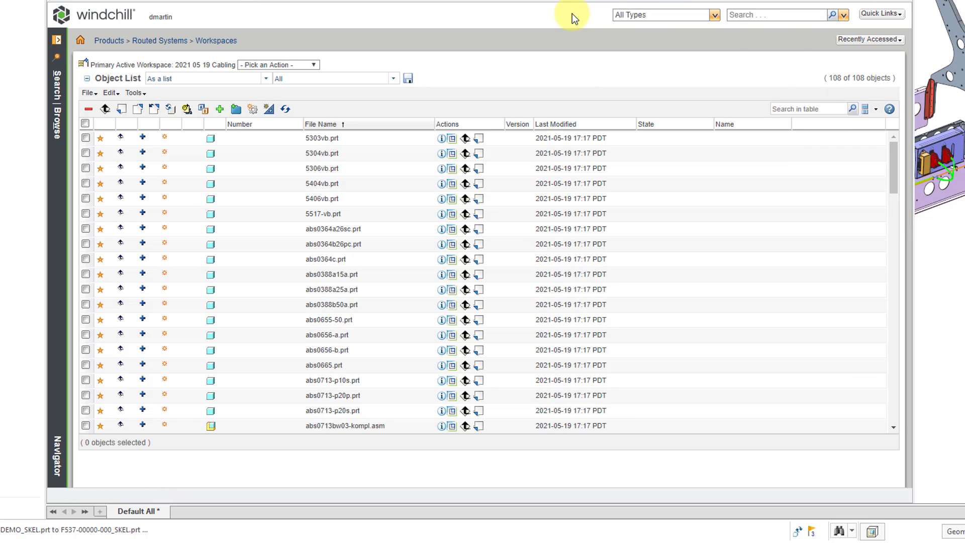
left_click(862, 39)
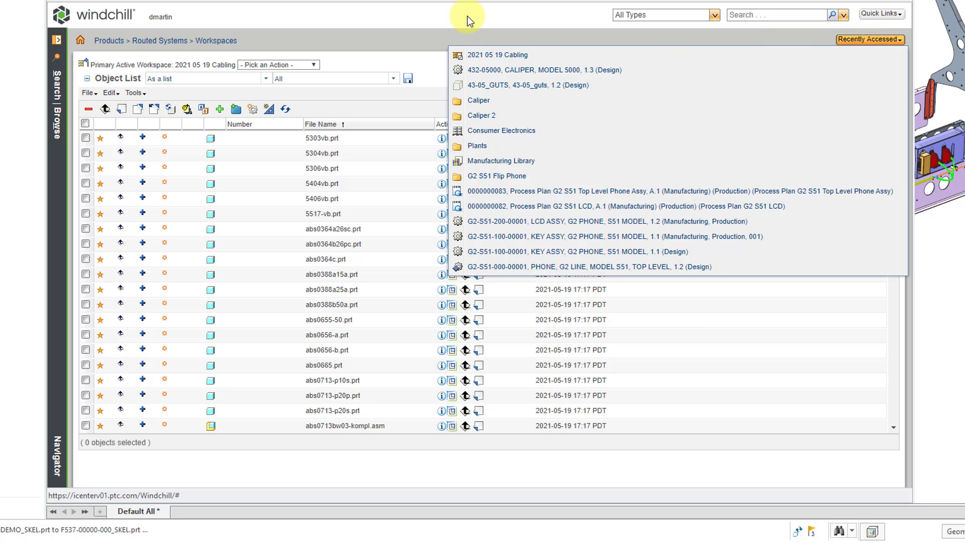
left_click(467, 21)
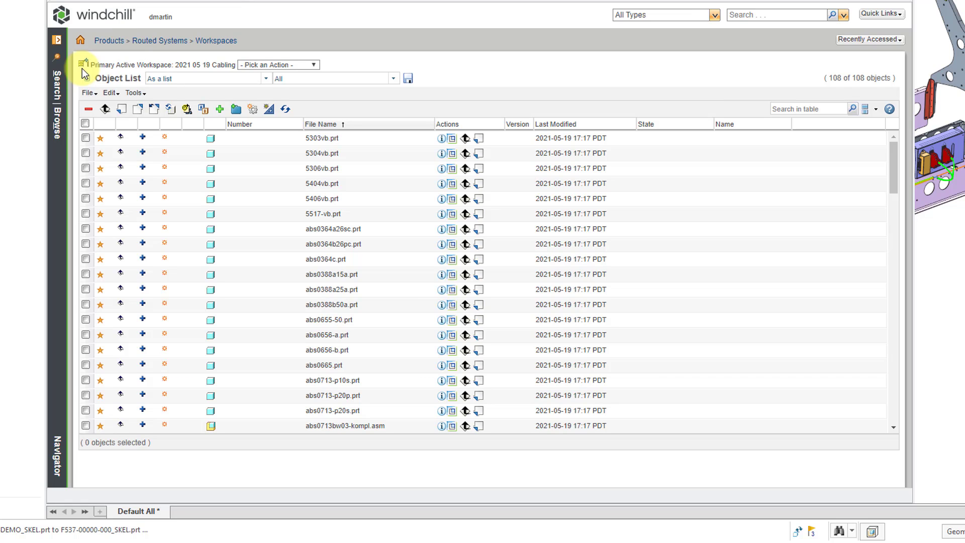
Choose Edit Preferences from the actions menu of the '2021 05 19 Cabling' workspace.
left_click(315, 63)
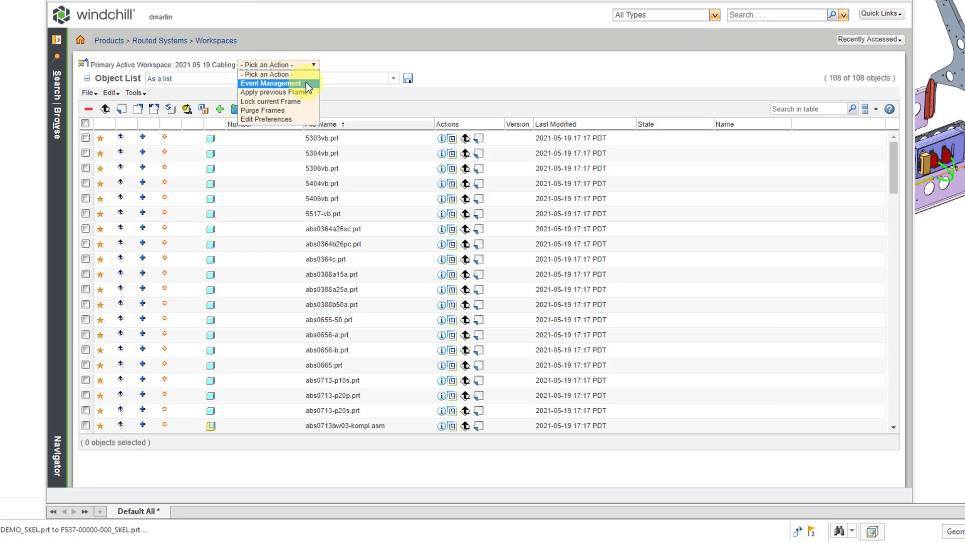
left_click(300, 119)
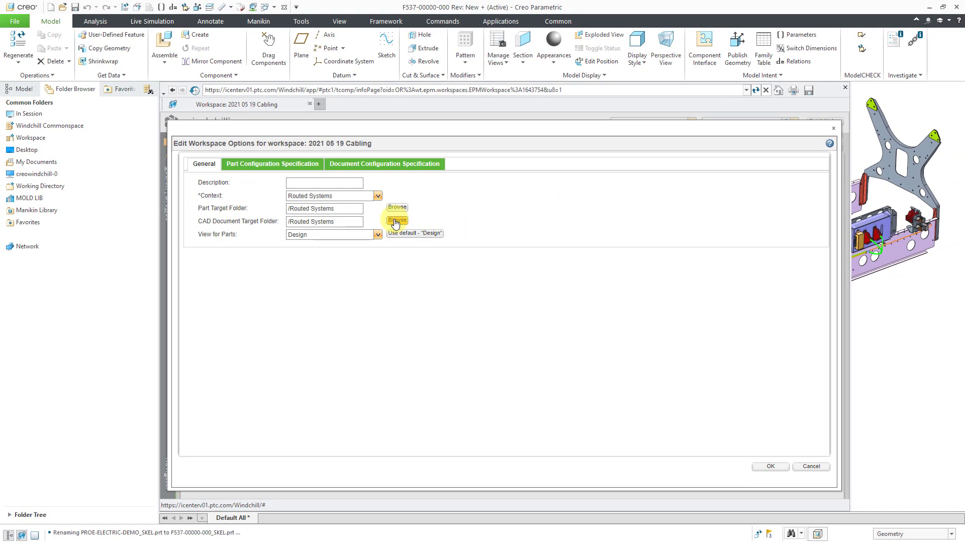
Set Aerospace as the check-in target folder for both CAD documents and parts.
left_click(396, 220)
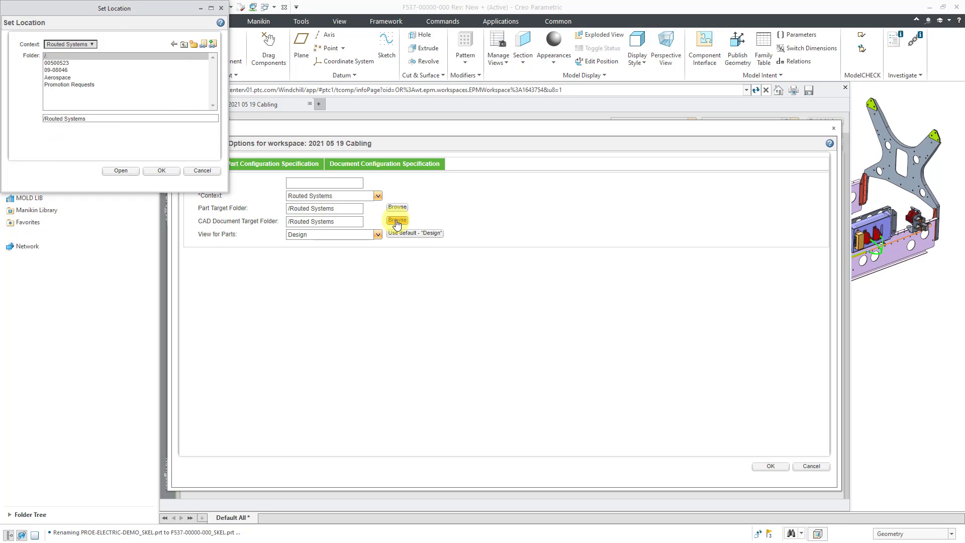
left_click(64, 78)
left_click(160, 171)
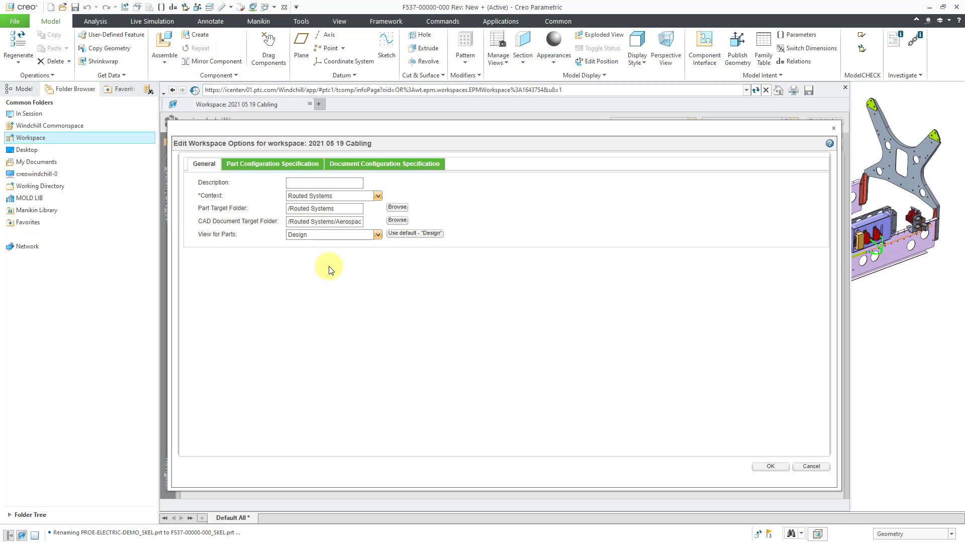
left_click(397, 207)
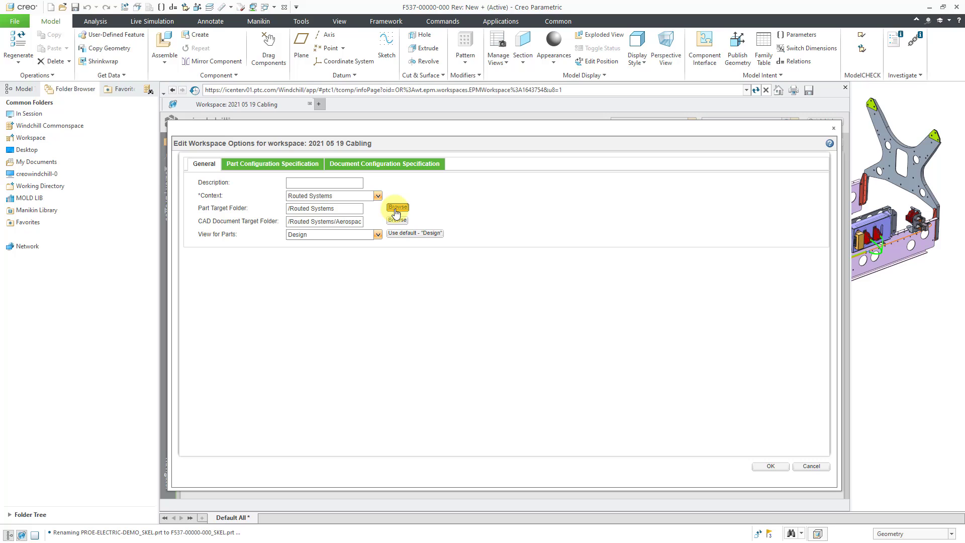
left_click(58, 77)
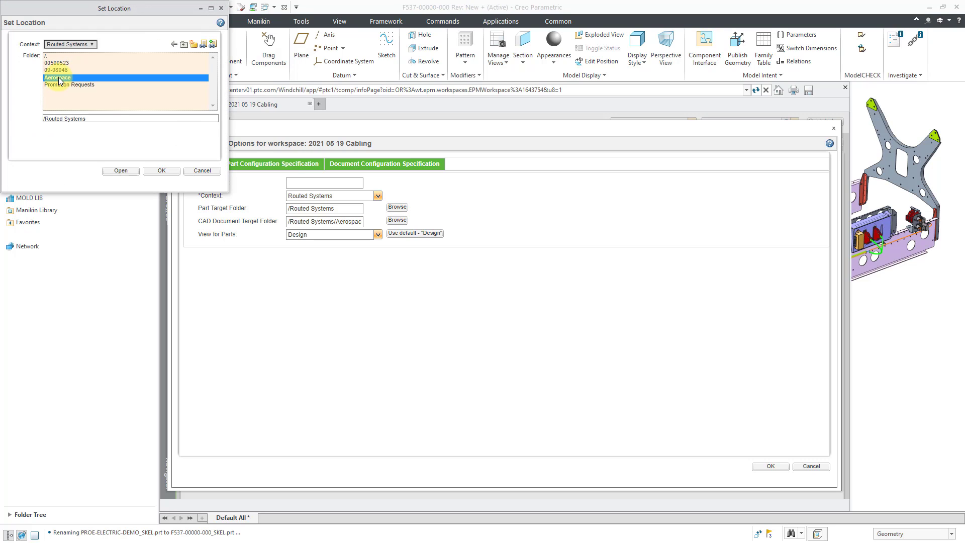
left_click(160, 171)
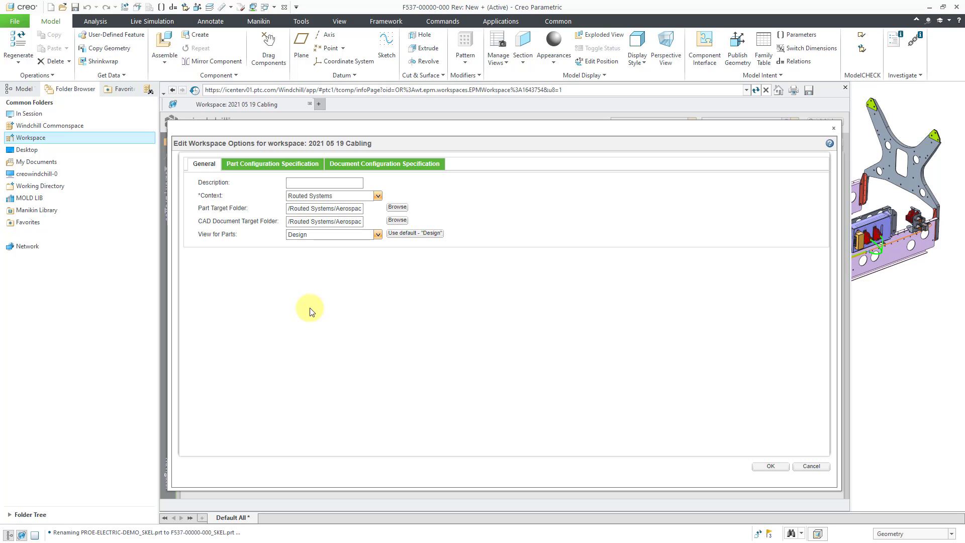
Review the Part and Document configuration specifications, then accept the workspace options.
left_click(261, 169)
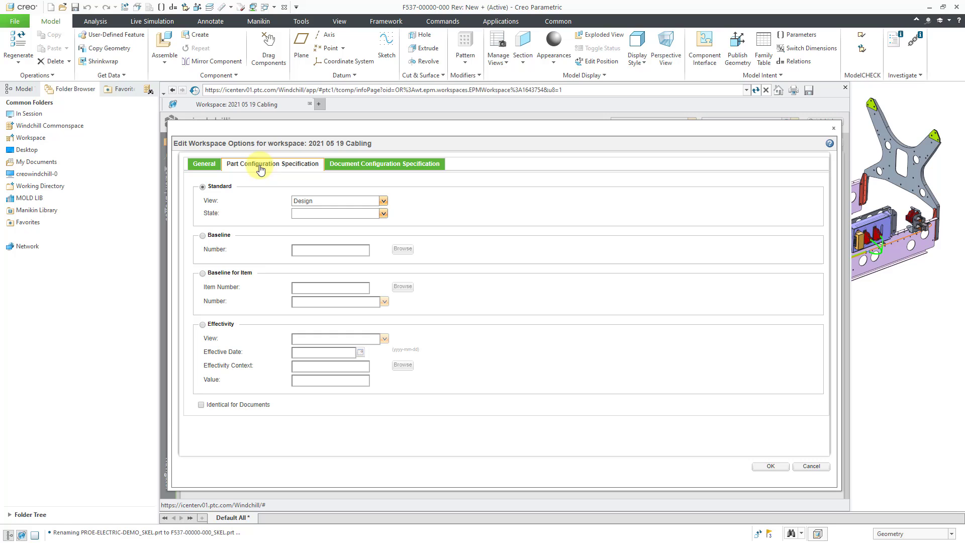
left_click(364, 167)
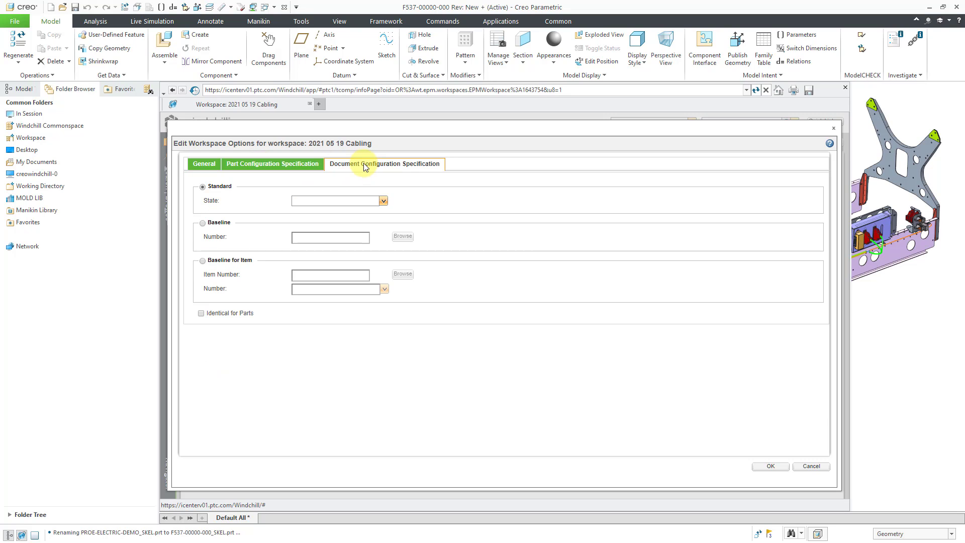
left_click(276, 165)
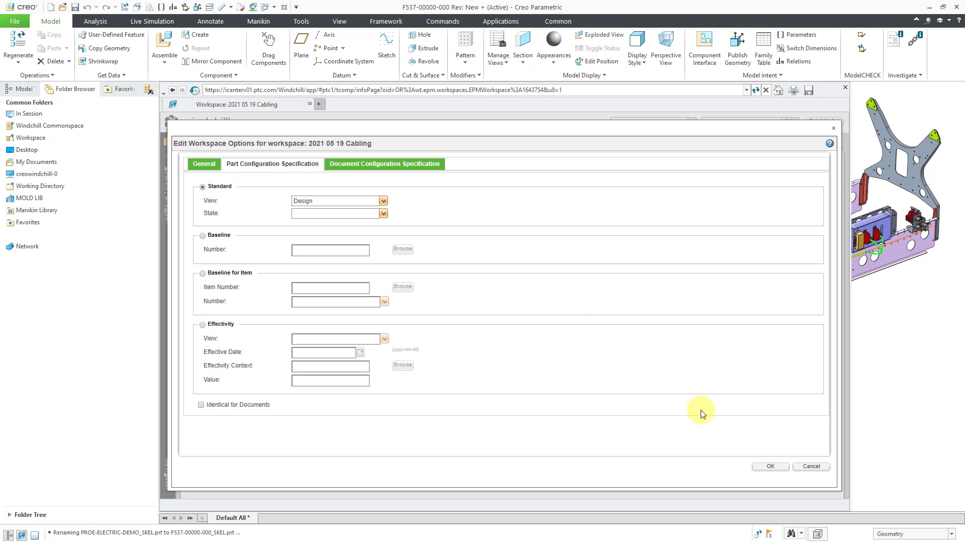
left_click(770, 467)
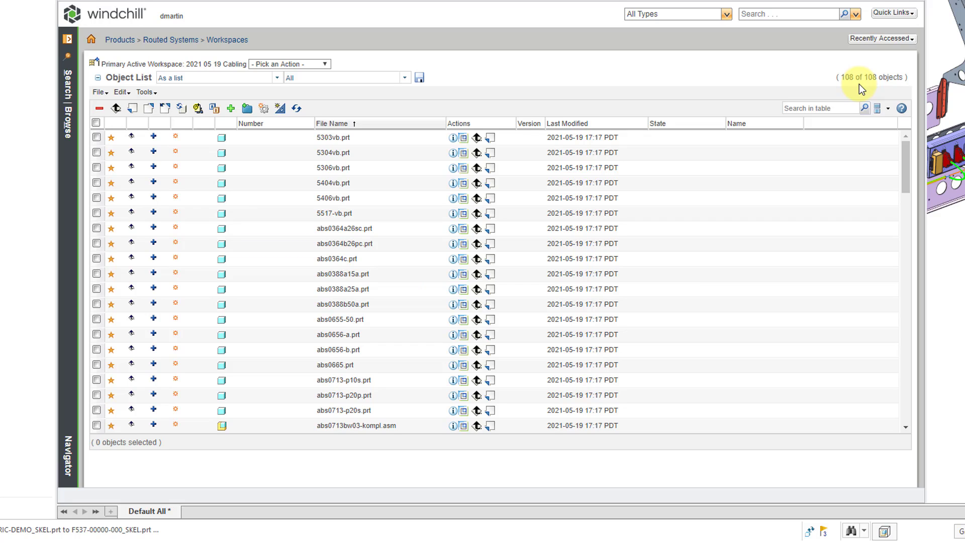
left_click(833, 110)
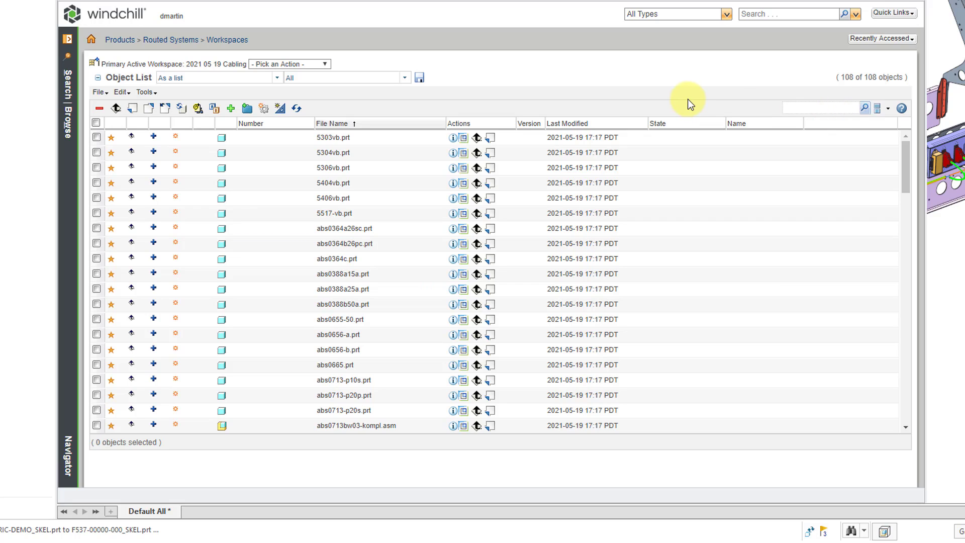
type("00000")
key("Return")
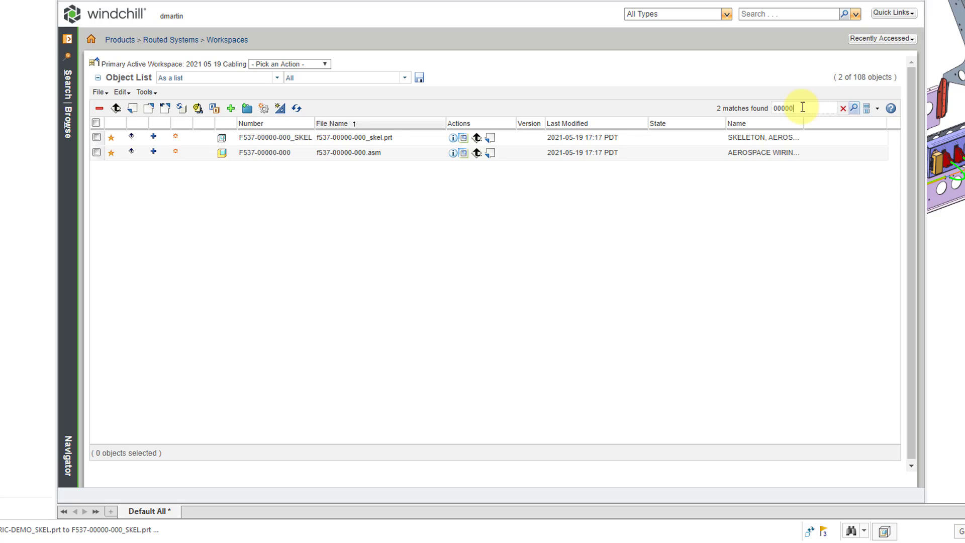
left_click(843, 109)
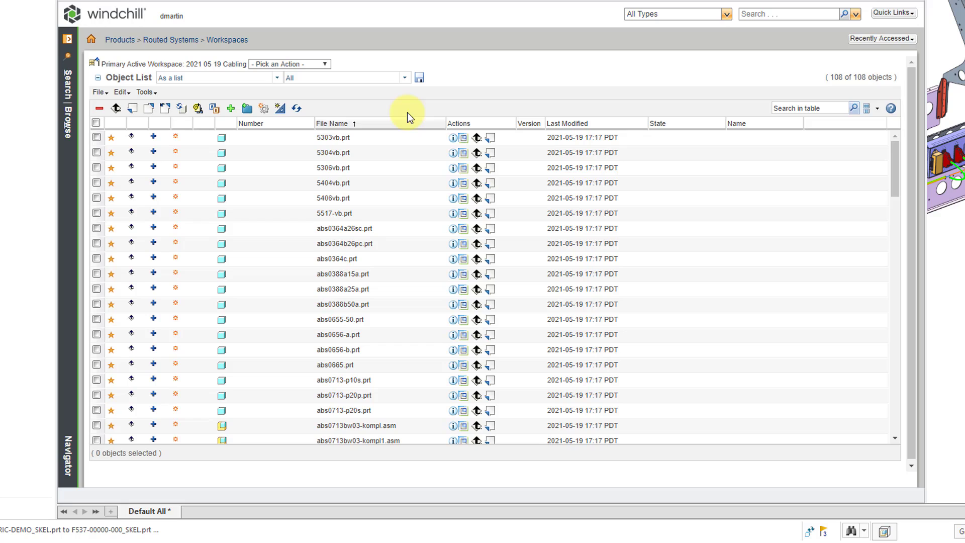
Check the object-type filter without changing it, then show the list display format choices.
left_click(405, 79)
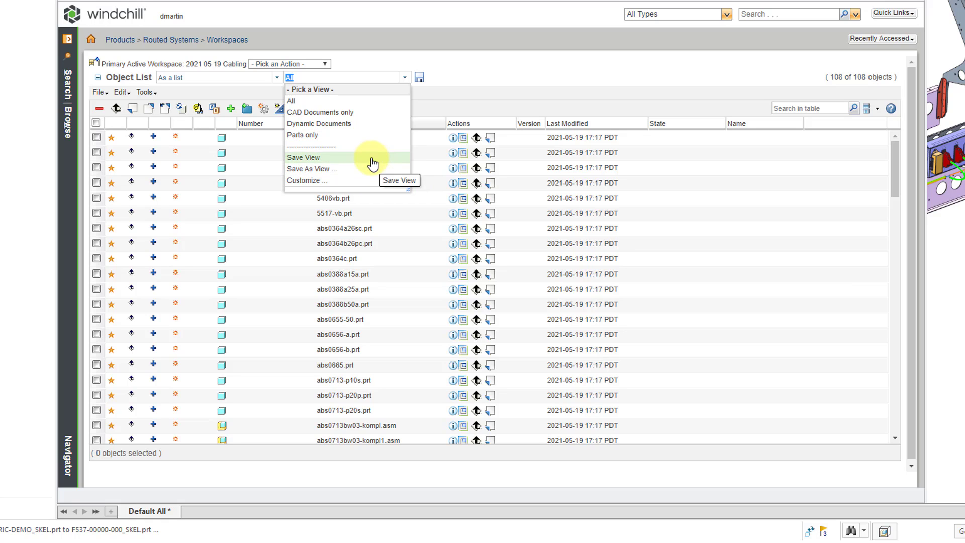
left_click(505, 73)
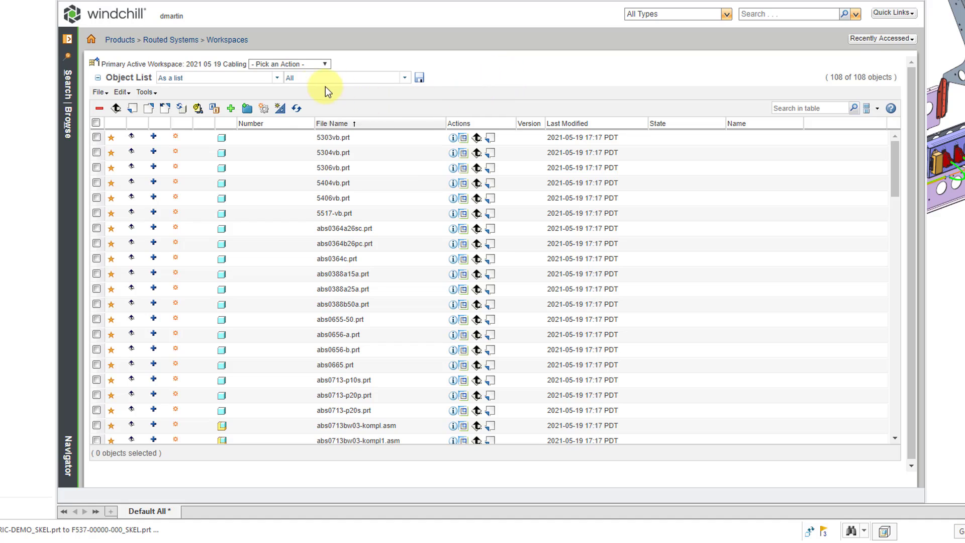
left_click(276, 78)
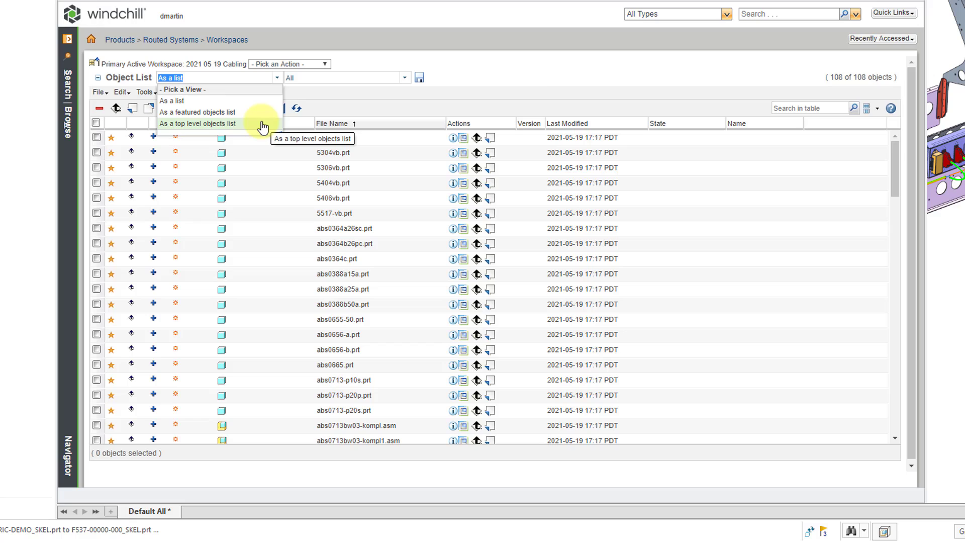
Leave the 'As a list' display format unchanged and show the 'All' object-type filter choices.
left_click(533, 74)
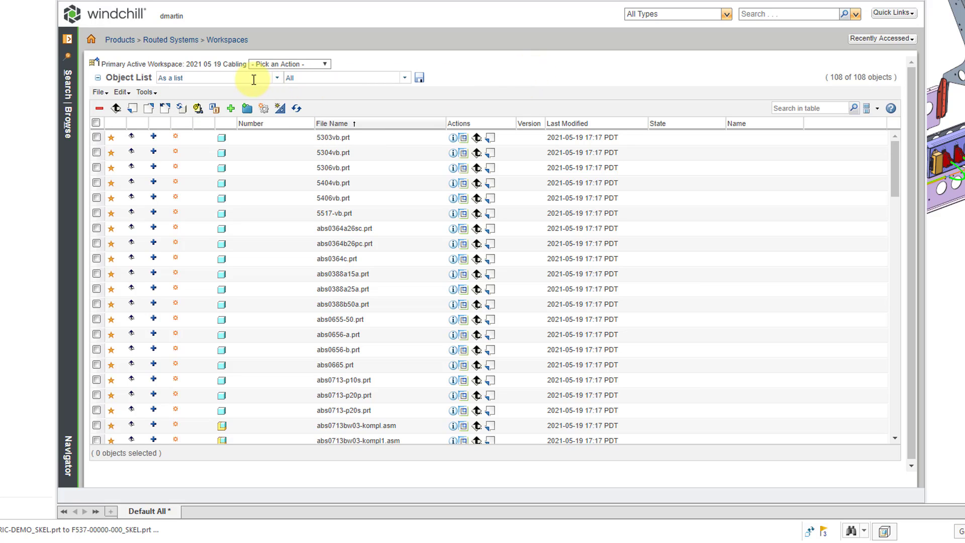
left_click(276, 80)
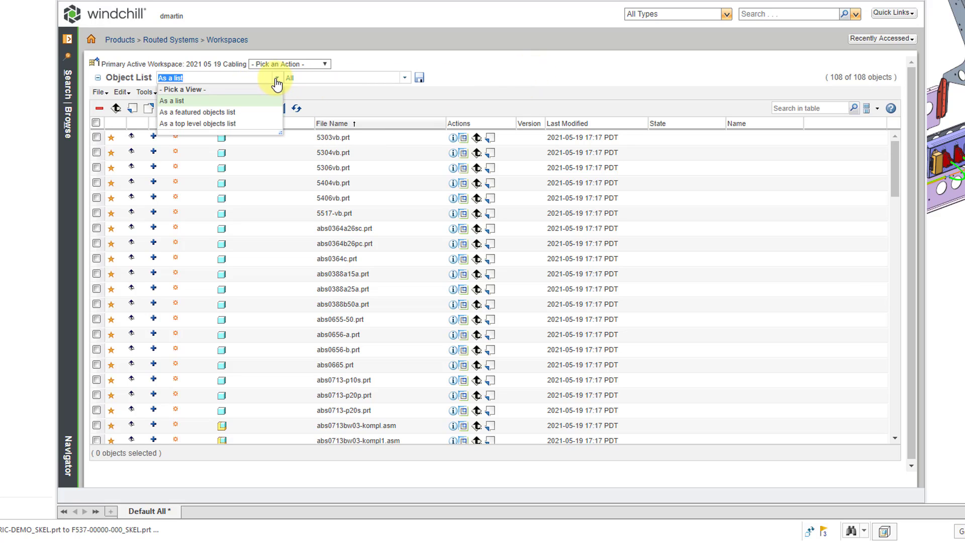
left_click(276, 80)
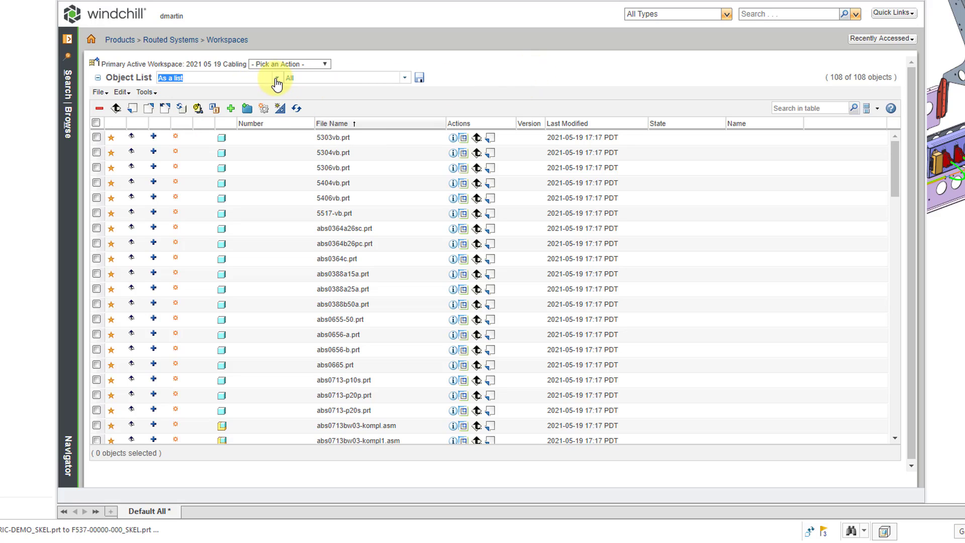
left_click(405, 79)
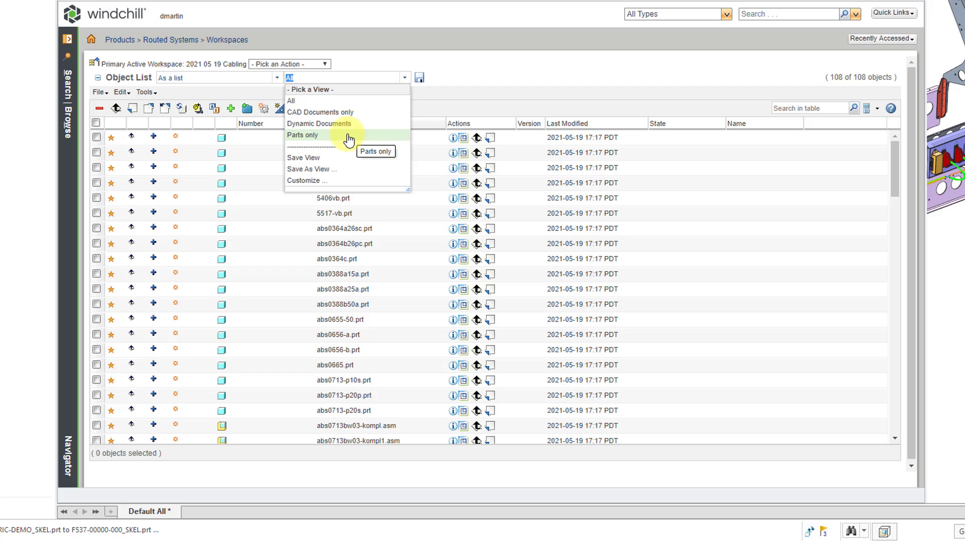
Filter the workspace object list to 'CAD Documents only'.
left_click(345, 112)
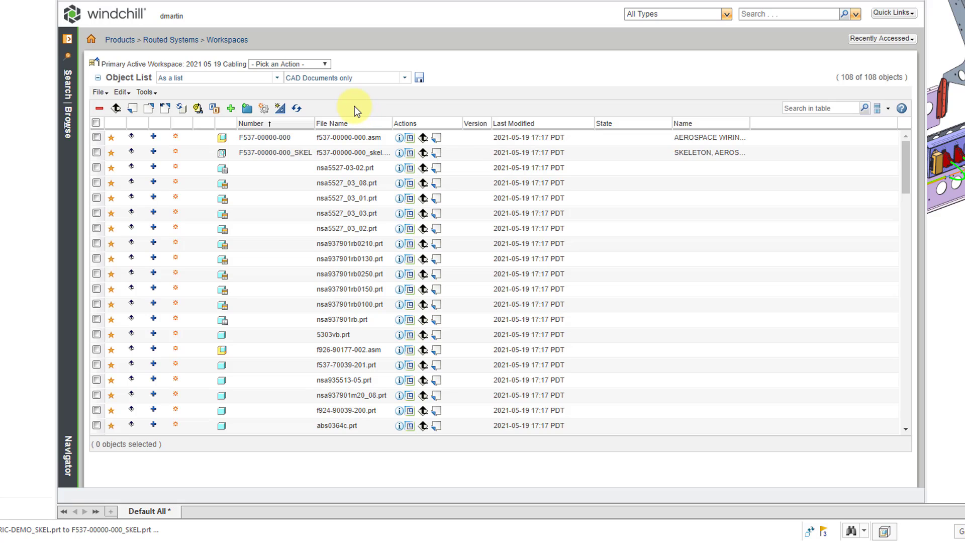
left_click(96, 123)
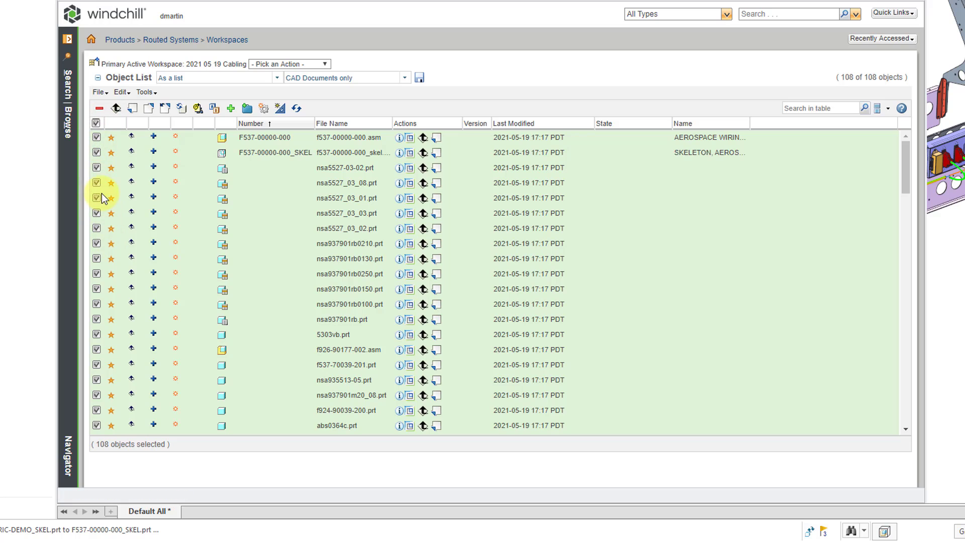
left_click(96, 123)
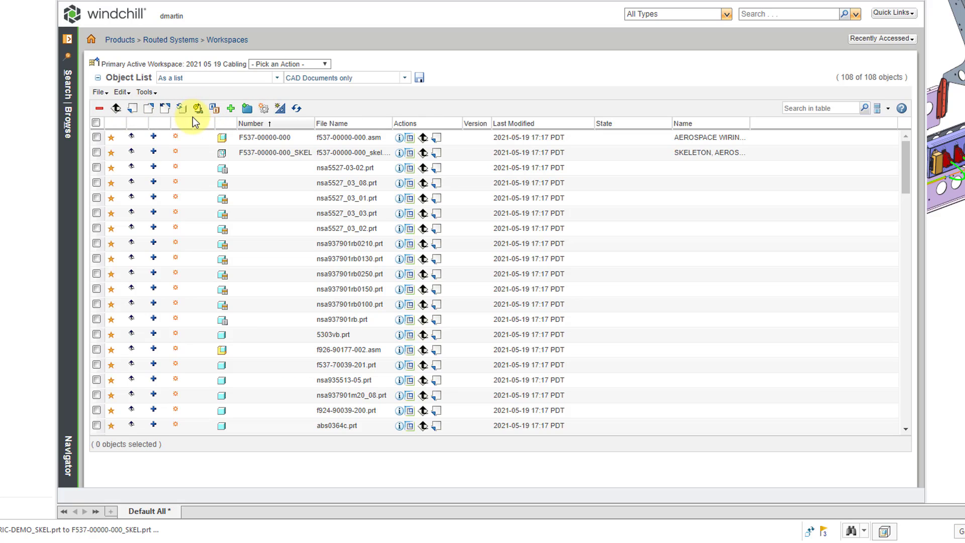
left_click(96, 122)
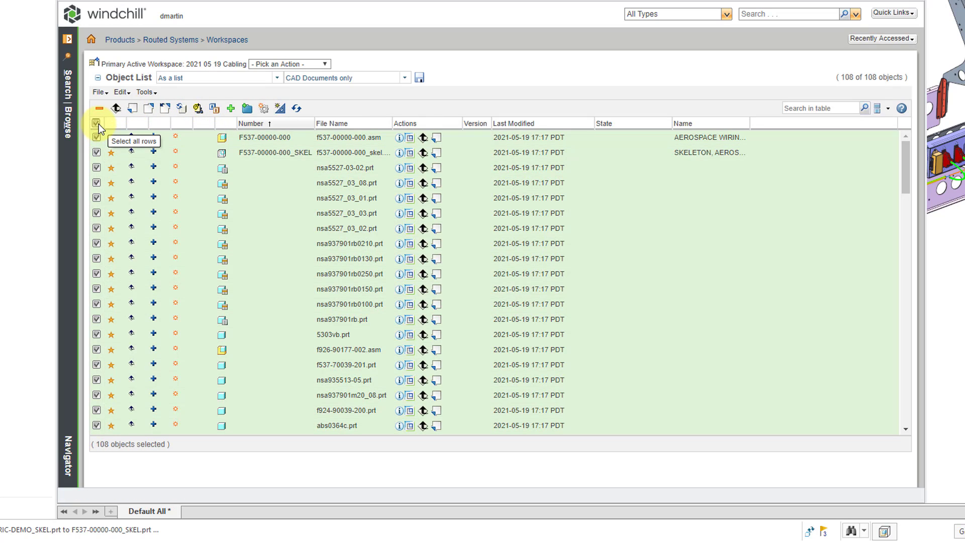
left_click(105, 93)
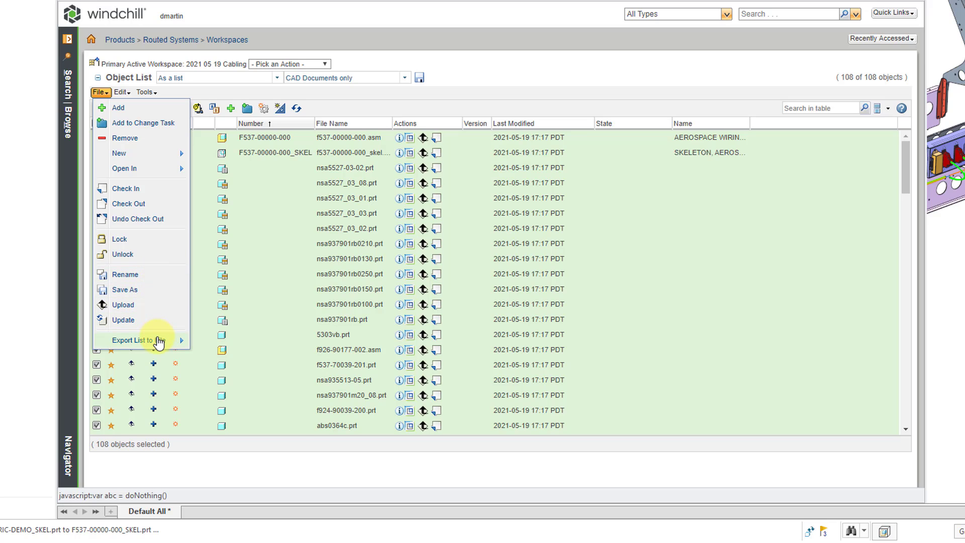
mouse_move(159, 342)
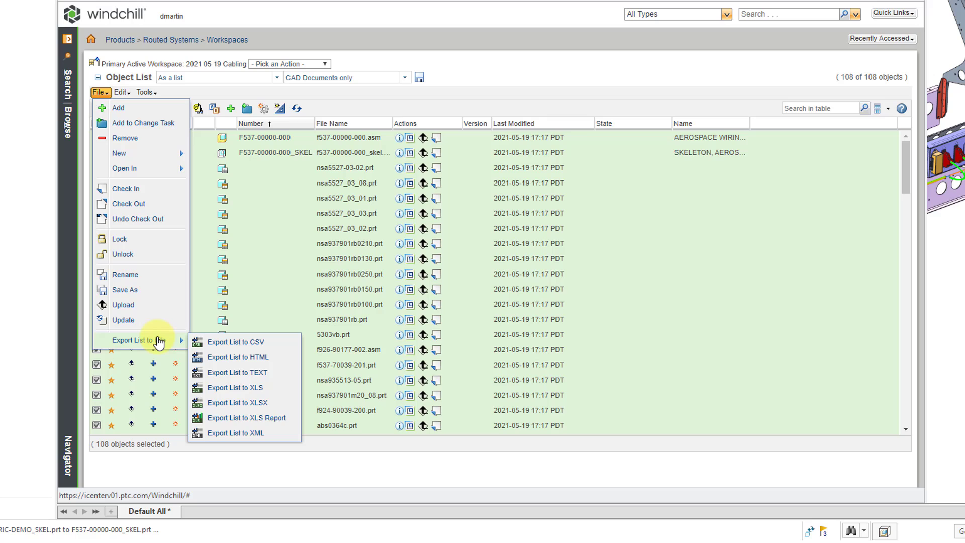
left_click(122, 92)
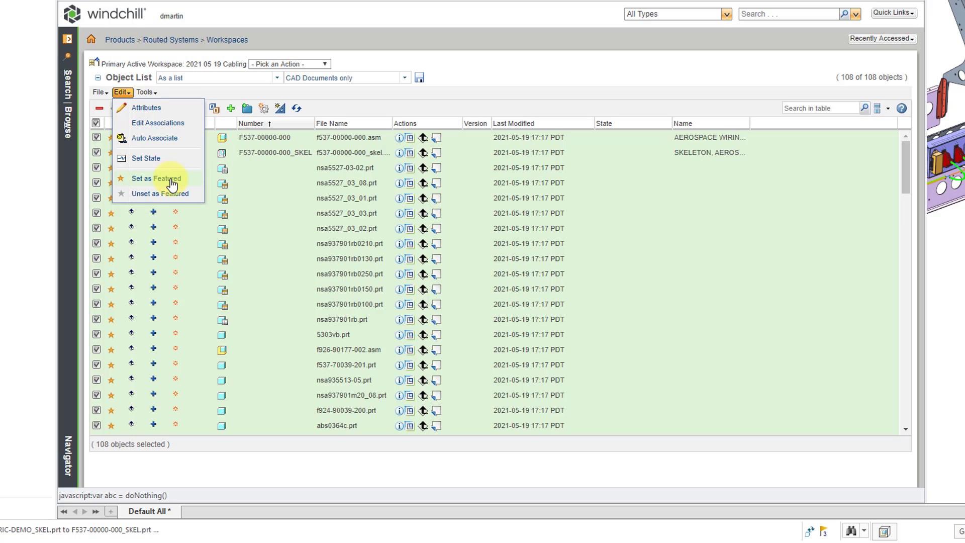
left_click(151, 92)
left_click(153, 94)
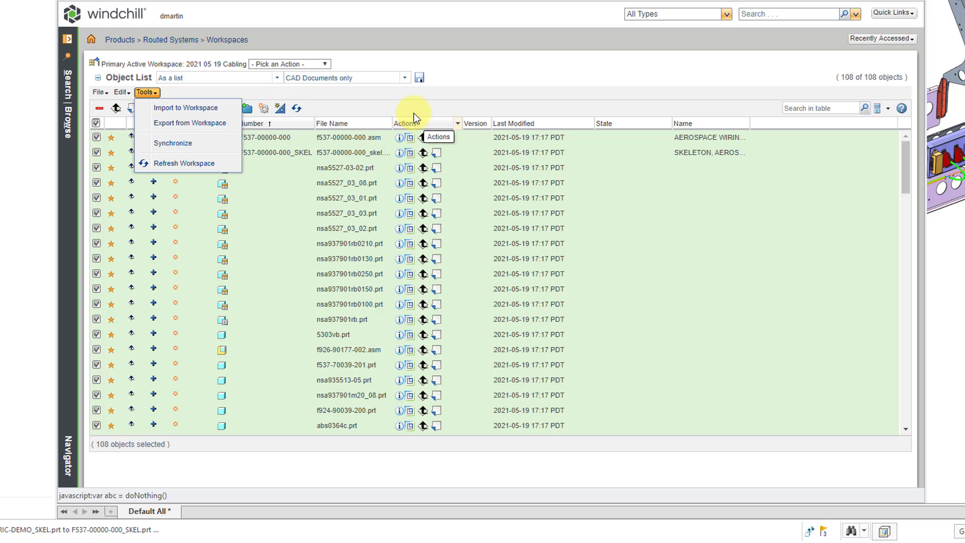
left_click(405, 95)
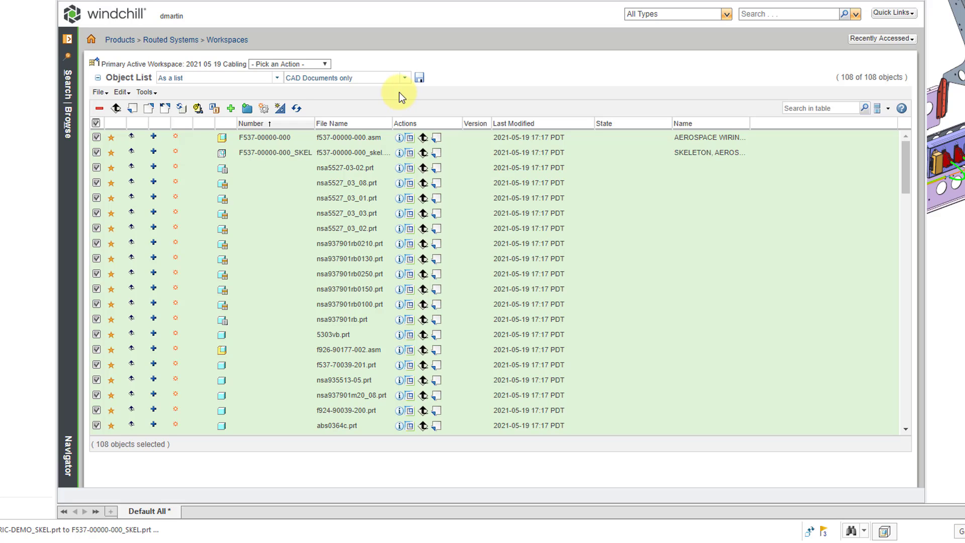
Start a check-in with auto-resolve incomplete objects on and Undo Checkout Unmodified Objects off.
left_click(133, 109)
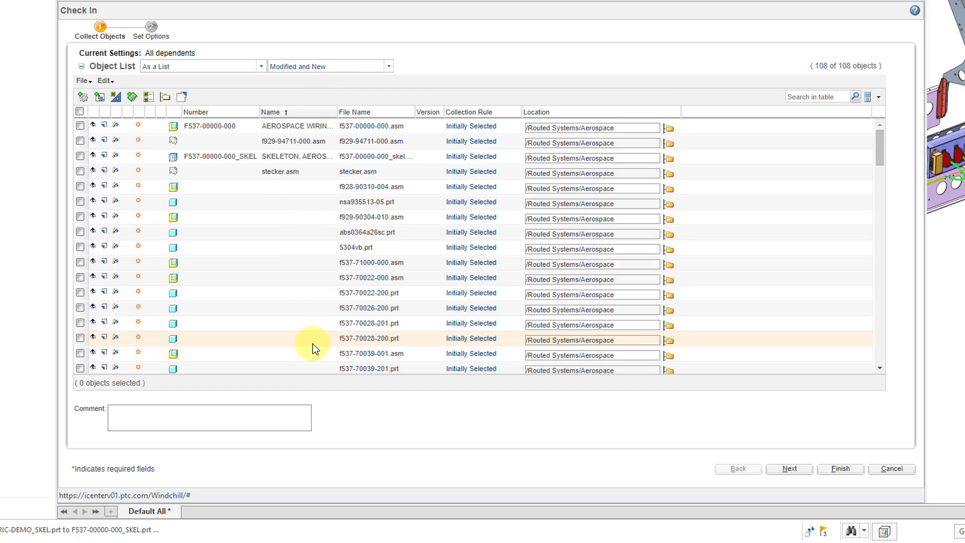
left_click(790, 469)
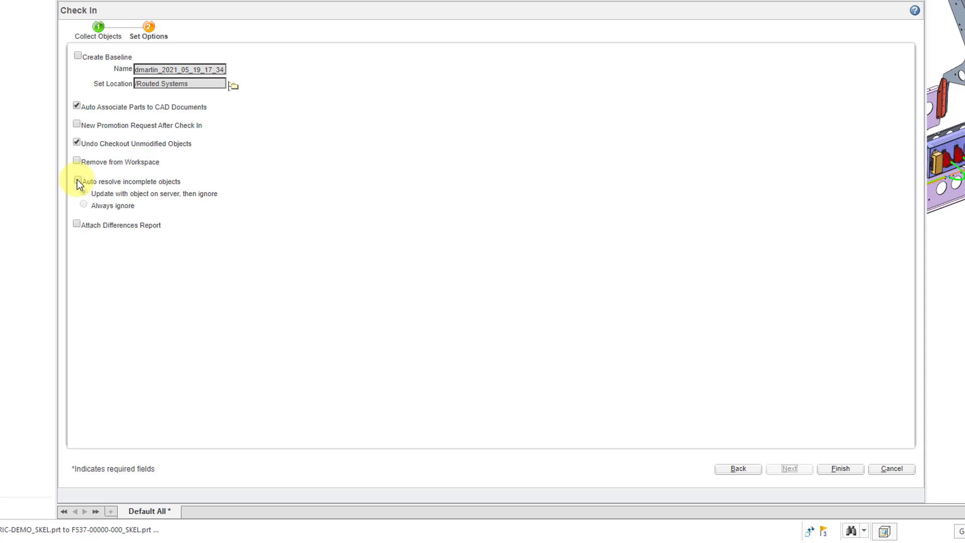
left_click(76, 179)
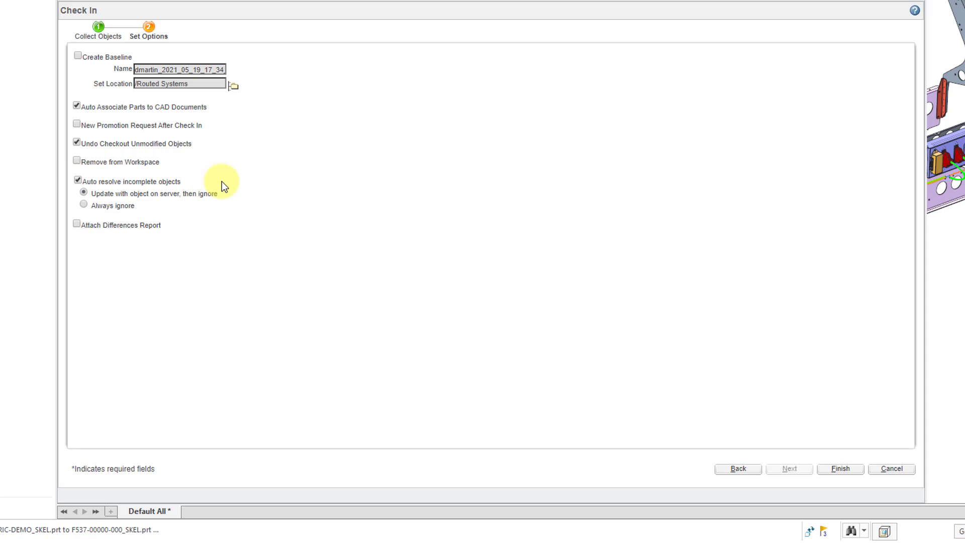
left_click(76, 144)
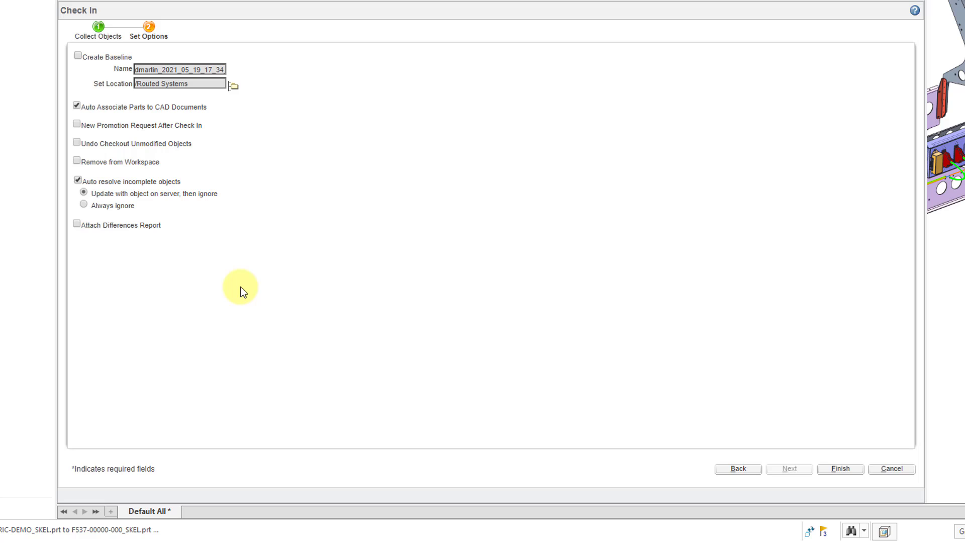
Finish the check-in of f537-00000-000.asm and its skeleton part to version 1.1.
left_click(838, 471)
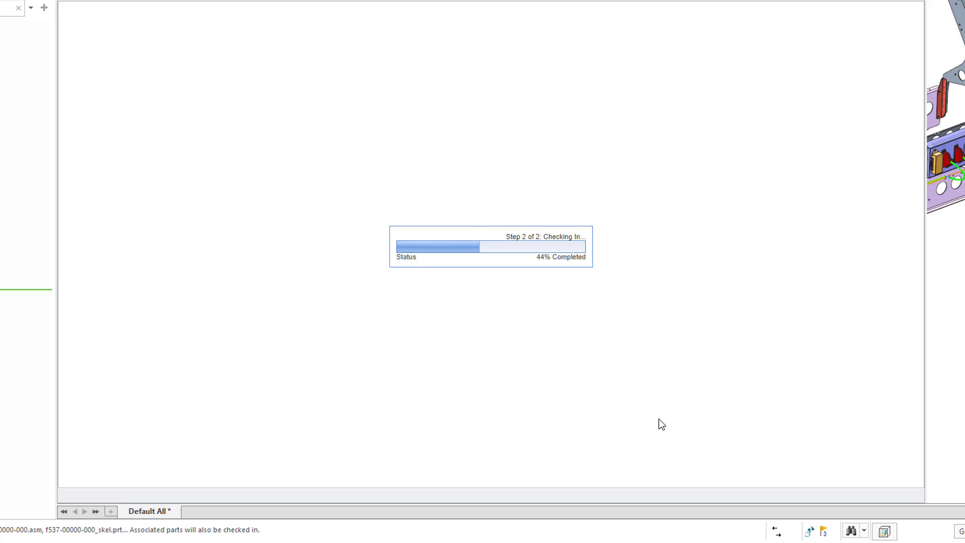
left_click(660, 424)
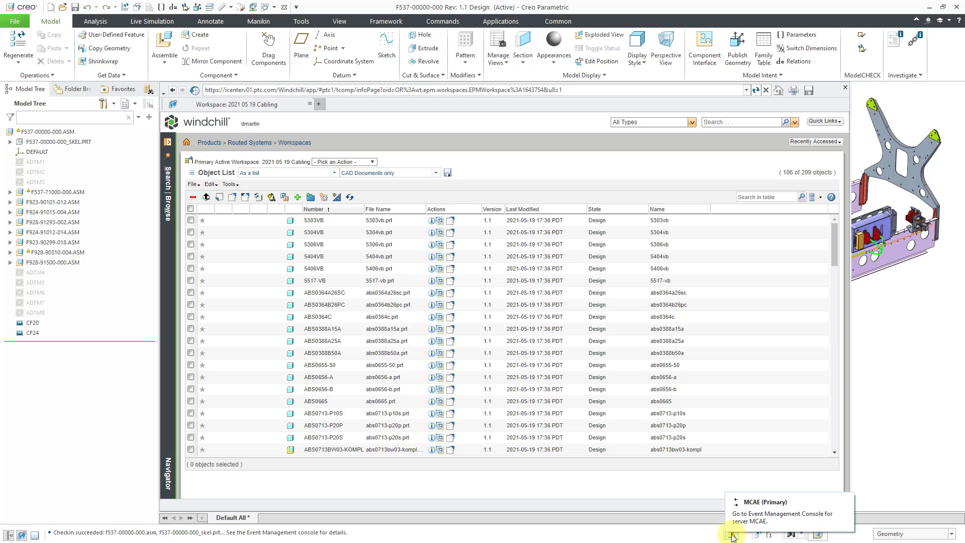
Review the Upload event's nine conflicts, such as nsa937901rb's ignored incoming attributes, with Status widened.
left_click(732, 536)
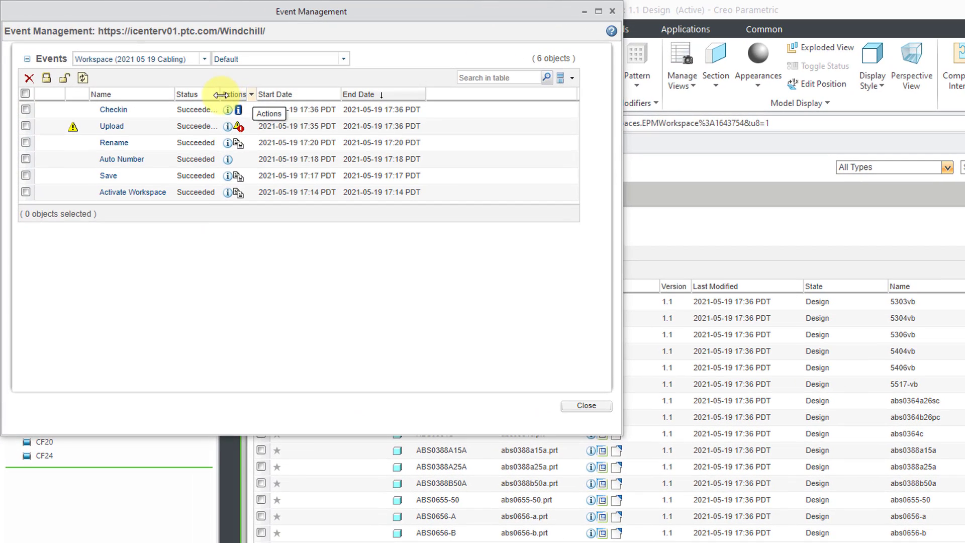
left_click_drag(220, 95, 269, 94)
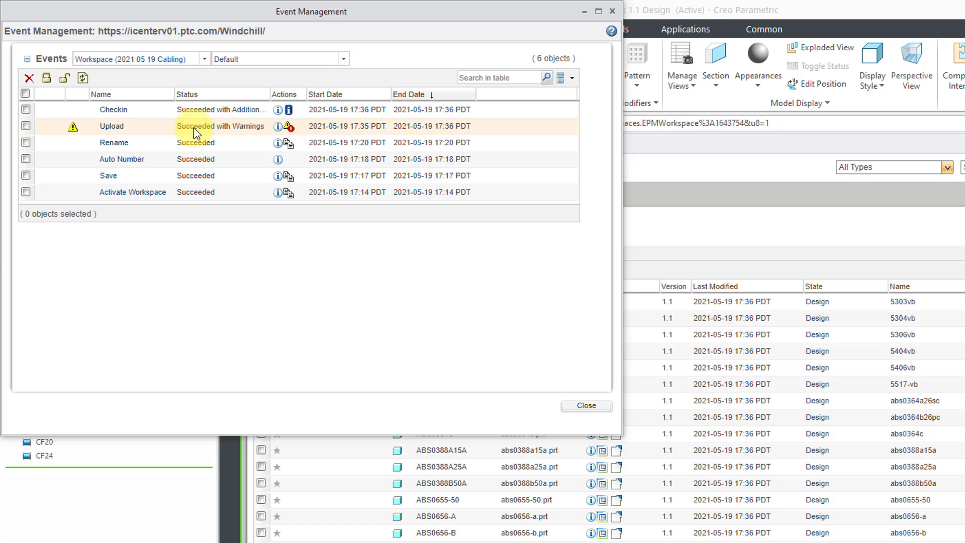
left_click(290, 130)
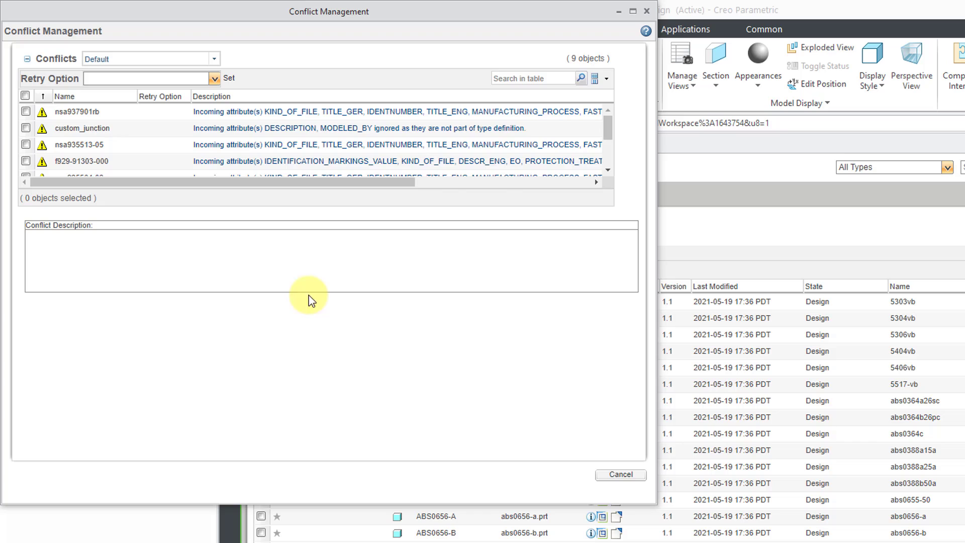
left_click(317, 115)
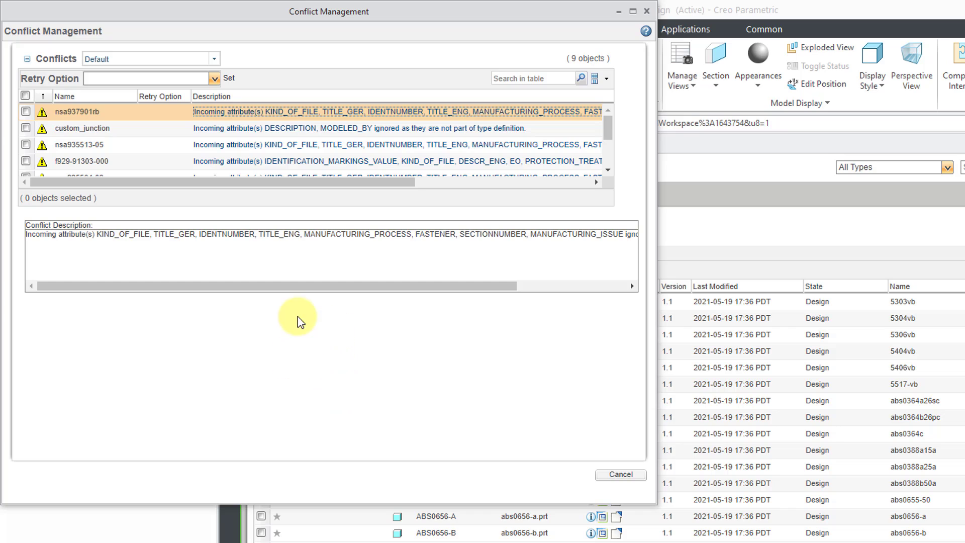
left_click_drag(289, 291, 260, 303)
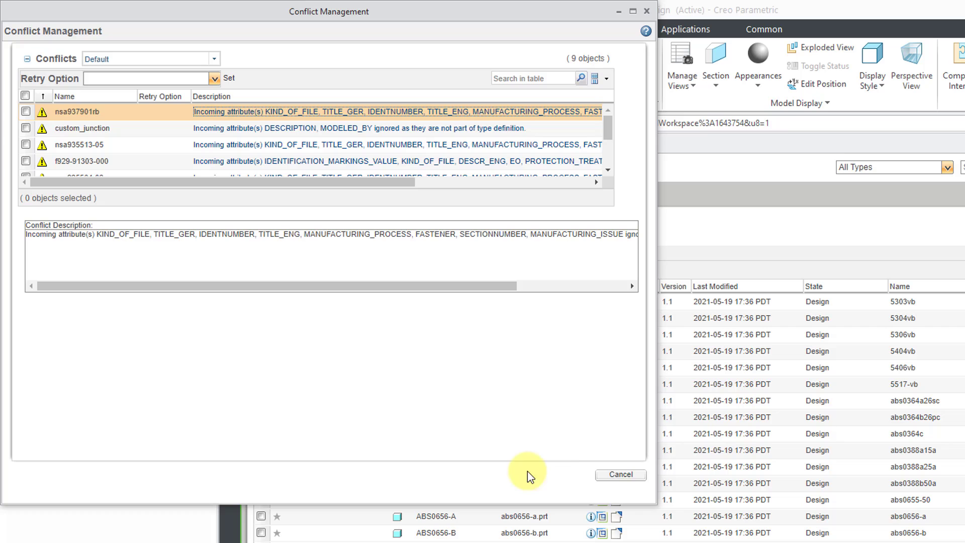
Close Conflict Management and Event Management, back to the workspace listing 106 of 209 objects.
left_click(615, 477)
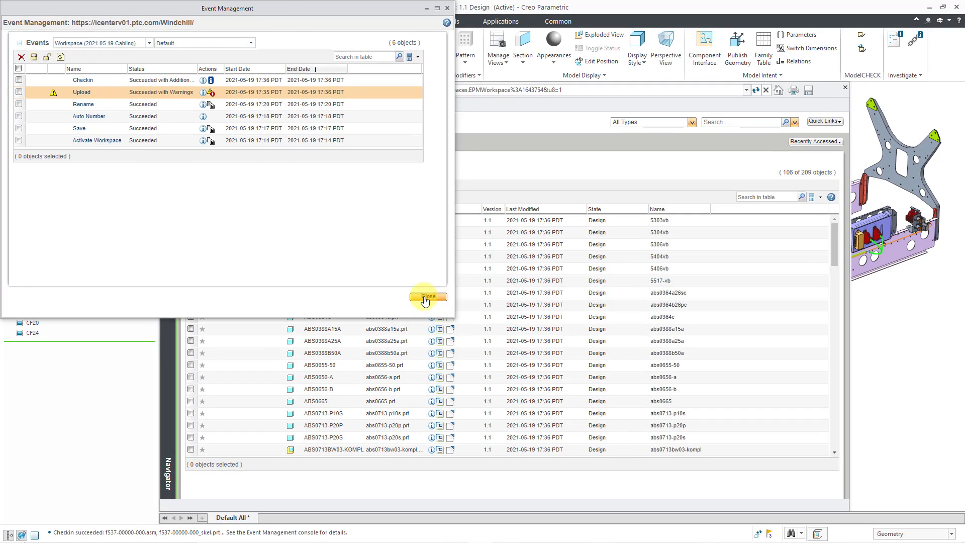
left_click(554, 387)
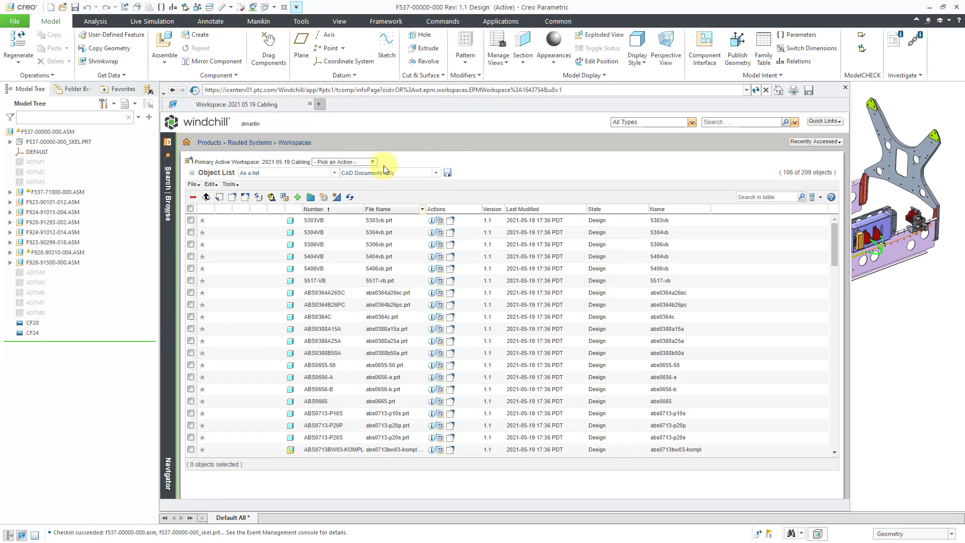